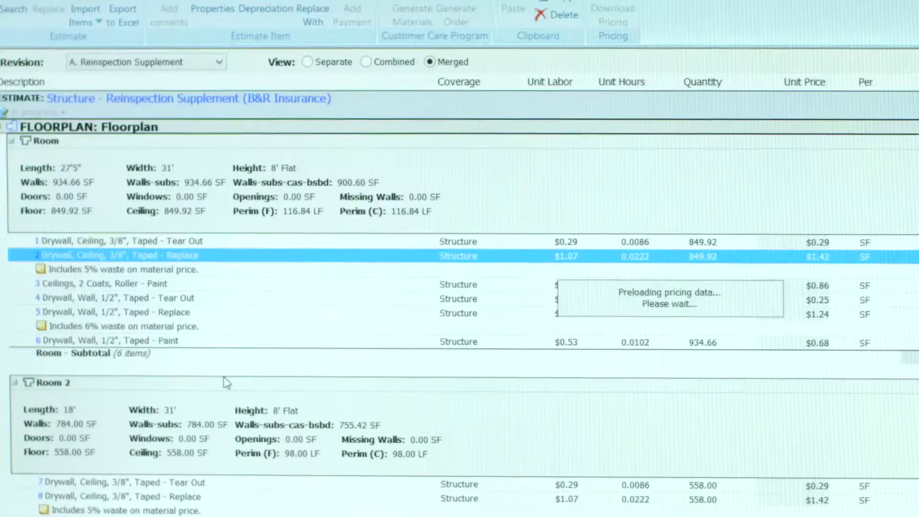
Replace the first room's 3/8" taped ceiling drywall with Drywall Ceiling 5/8" Taped.
left_click(539, 272)
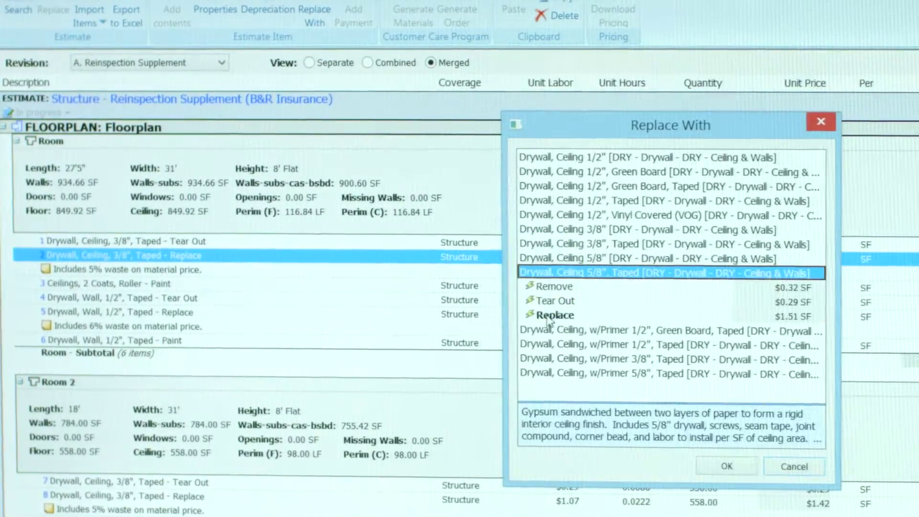
left_click(707, 468)
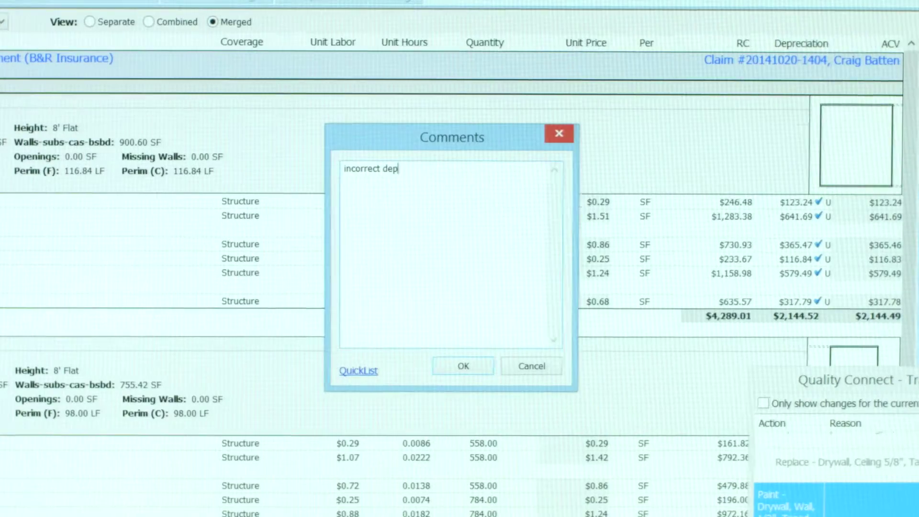
type("ect depre")
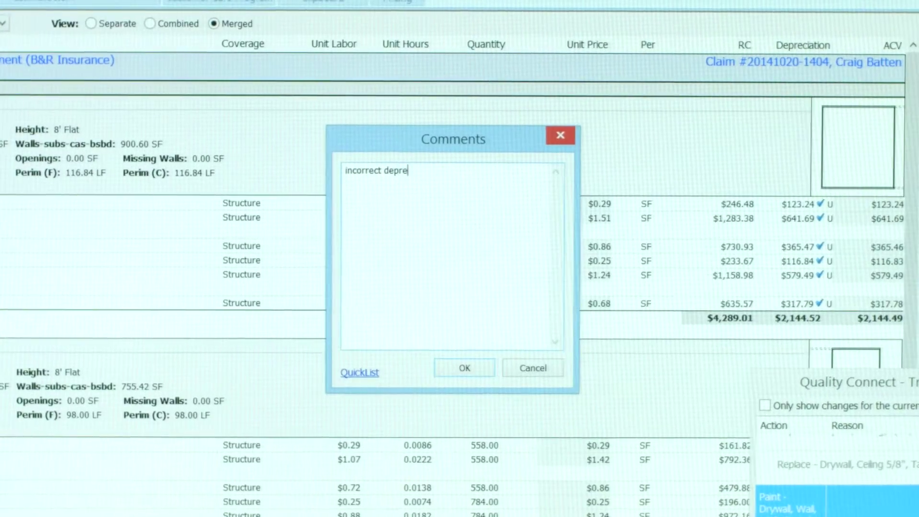
type("ciati")
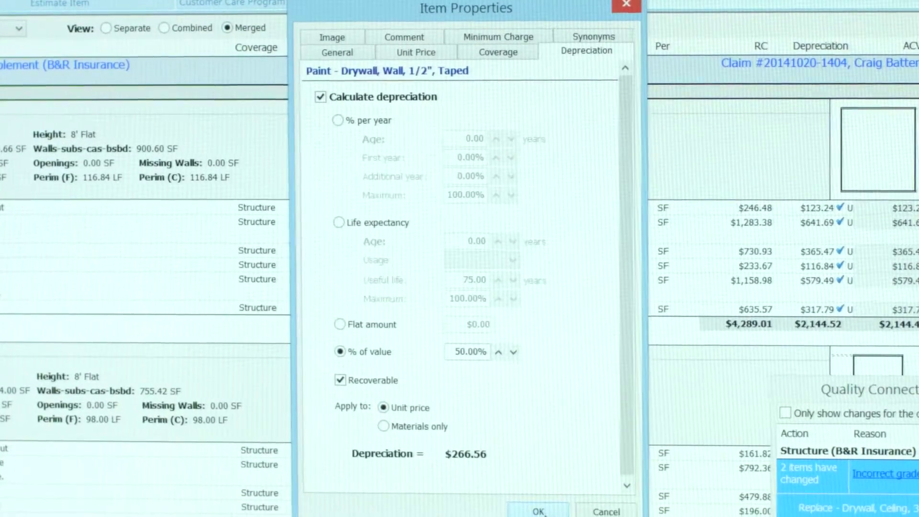
Apply the Room 2 wall paint depreciation to unit price and save the item.
left_click(538, 511)
left_click(424, 229)
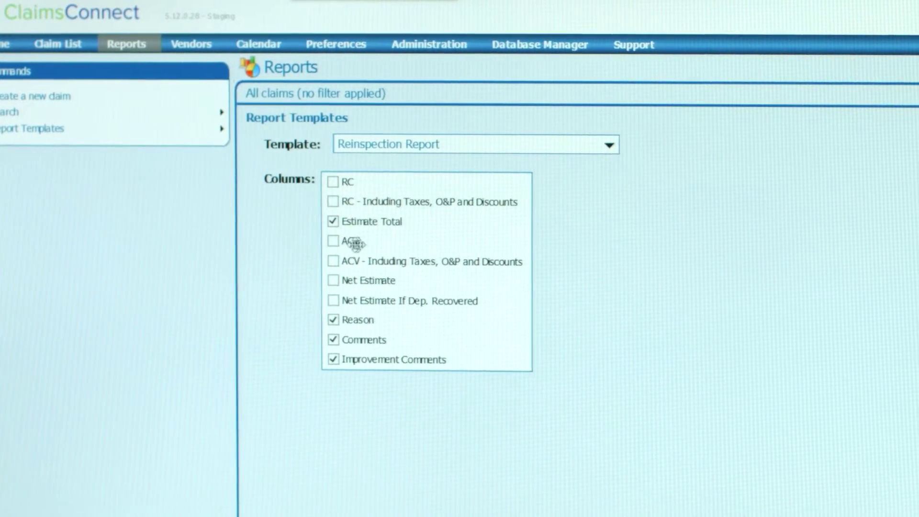
Check the ACV and Net Estimate columns in the Reinspection Report template.
left_click(329, 238)
left_click(328, 278)
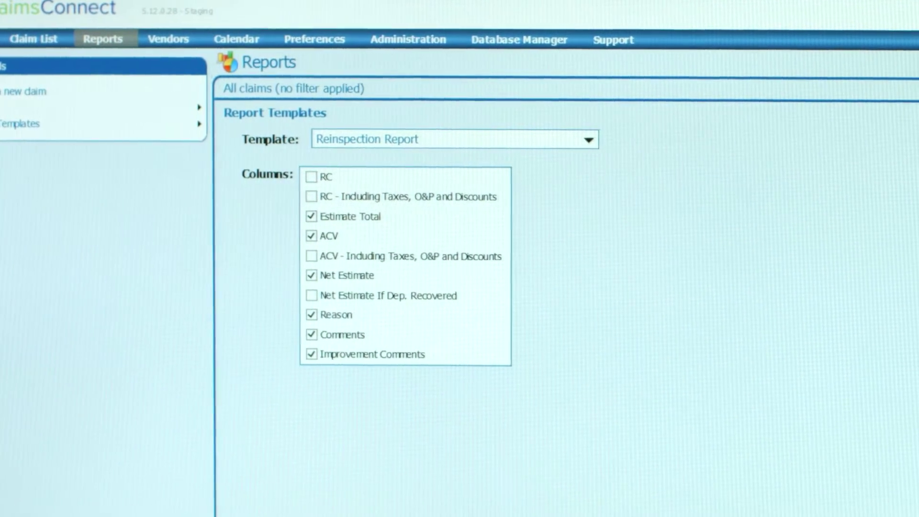